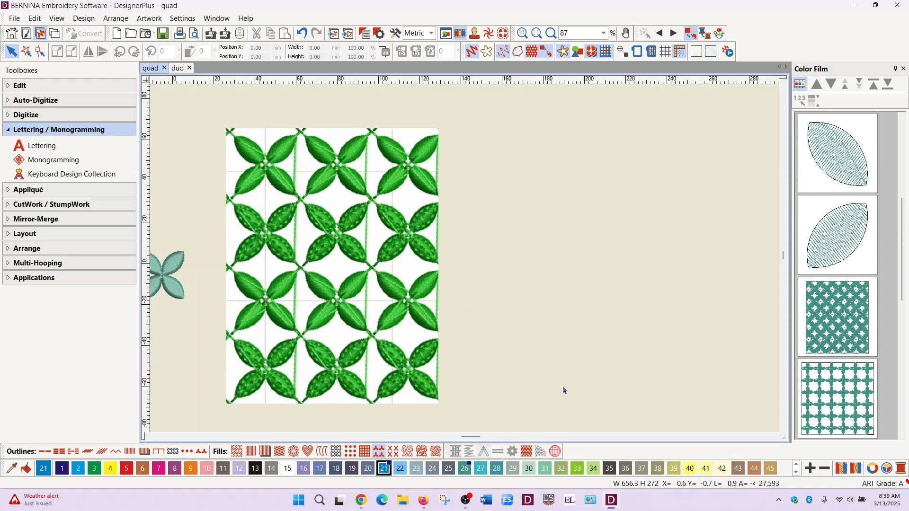
- Examine the leaf-motif fill samples across the quad design, from the teal block to the quadcross grid
mouse_move(468, 438)
scroll(468, 438, left, 3)
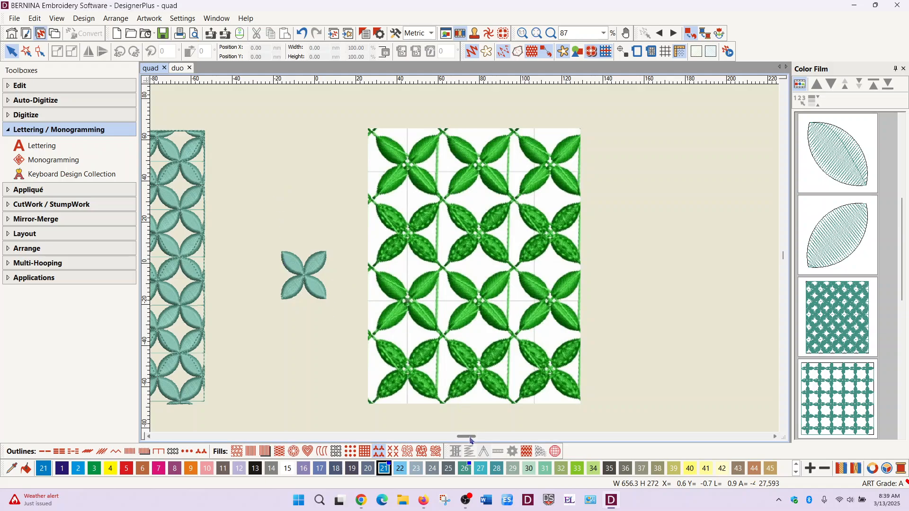
drag(470, 439, 460, 441)
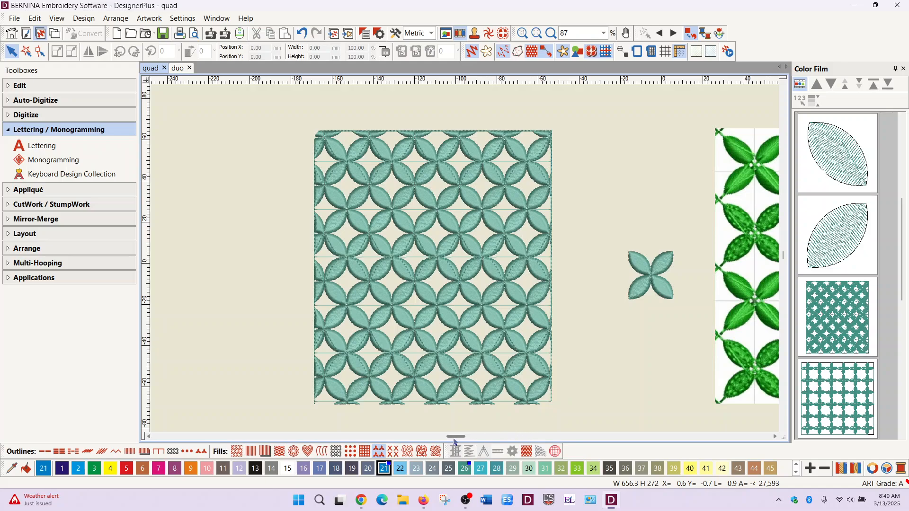
drag(457, 441, 490, 446)
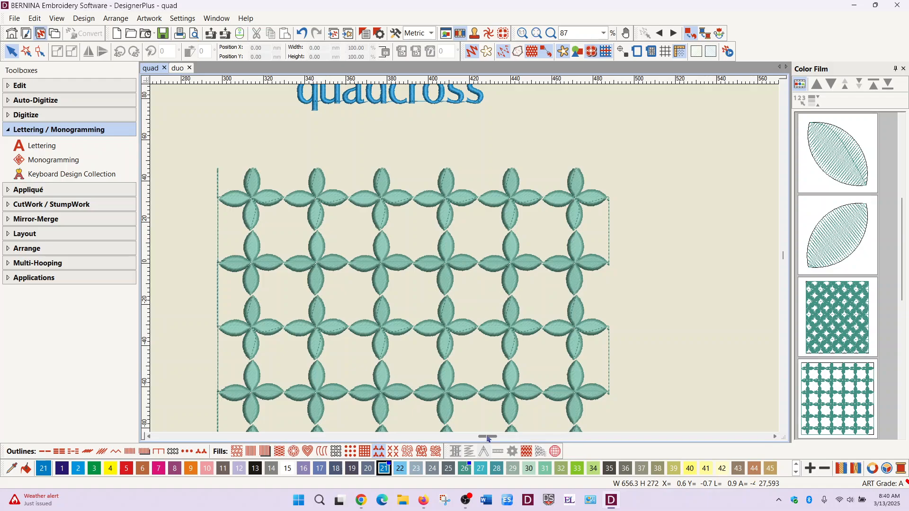
mouse_move(488, 438)
mouse_down()
mouse_move(499, 438)
mouse_move(483, 444)
mouse_up()
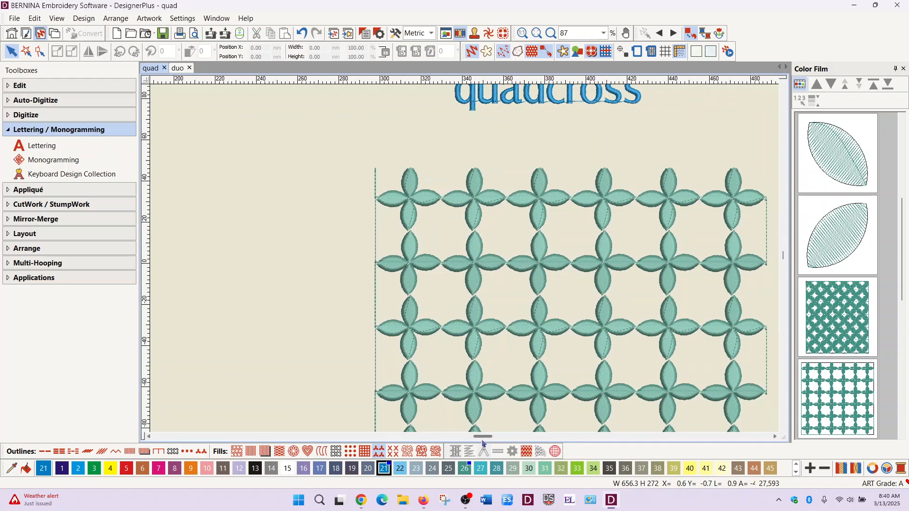
- Switch to the duo design and set the stitch player speed to 1500 stitches per minute
click(178, 68)
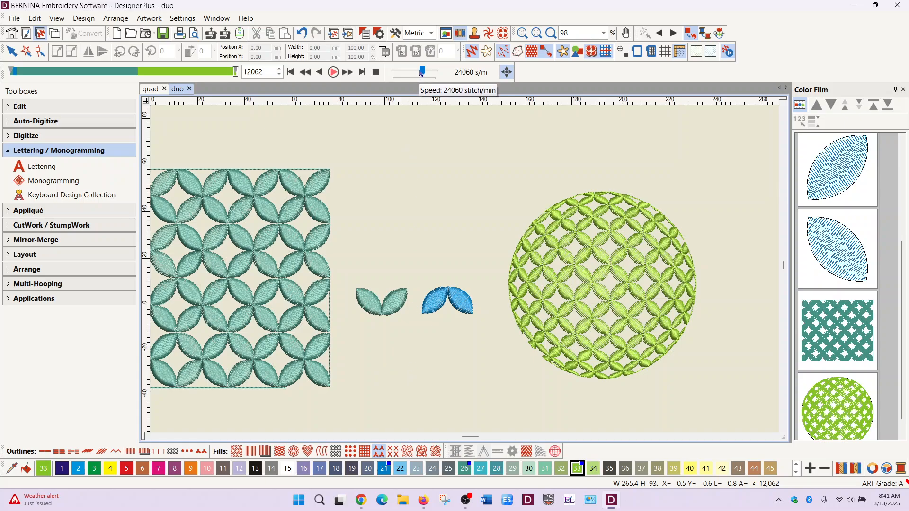
drag(423, 72, 403, 74)
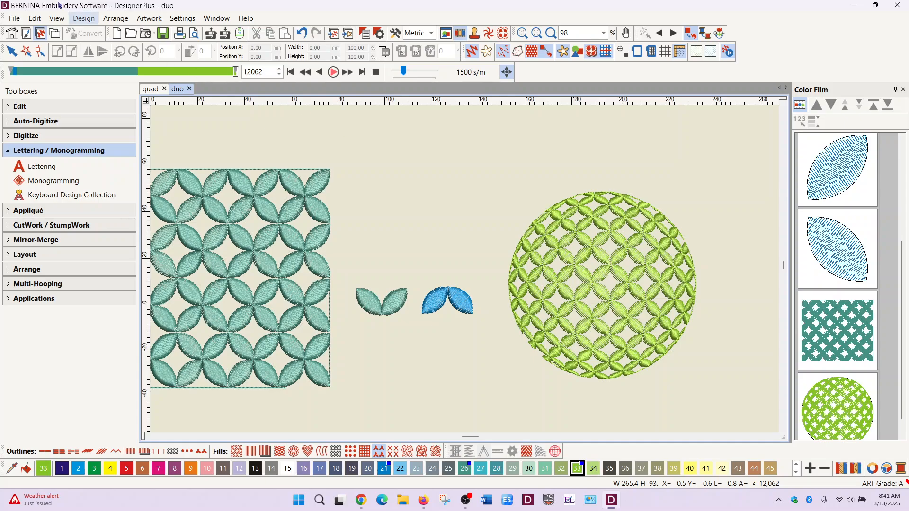
- Review the duo design's Auto Start and End settings for the start and end positions
click(85, 18)
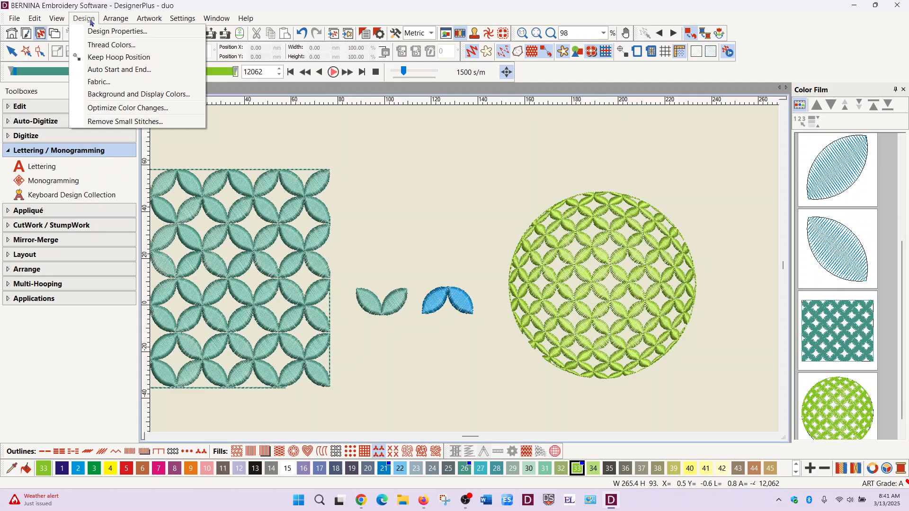
mouse_move(114, 17)
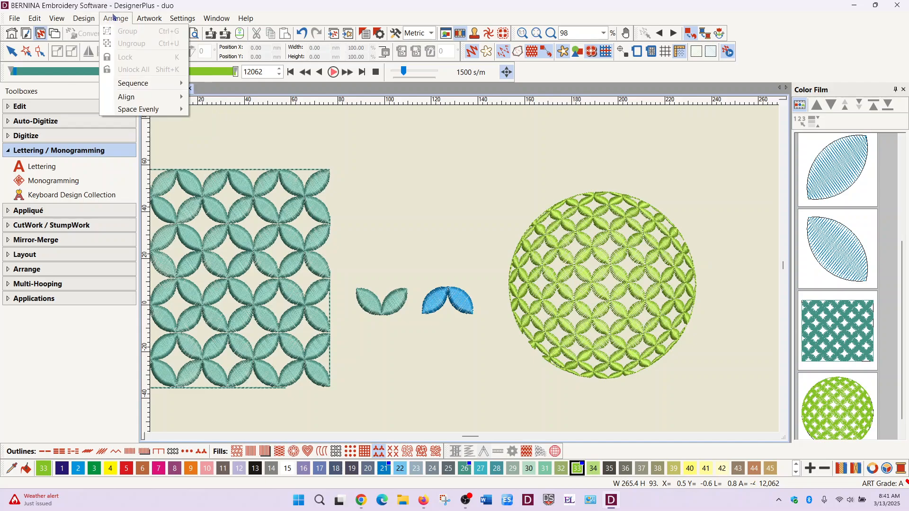
mouse_move(84, 18)
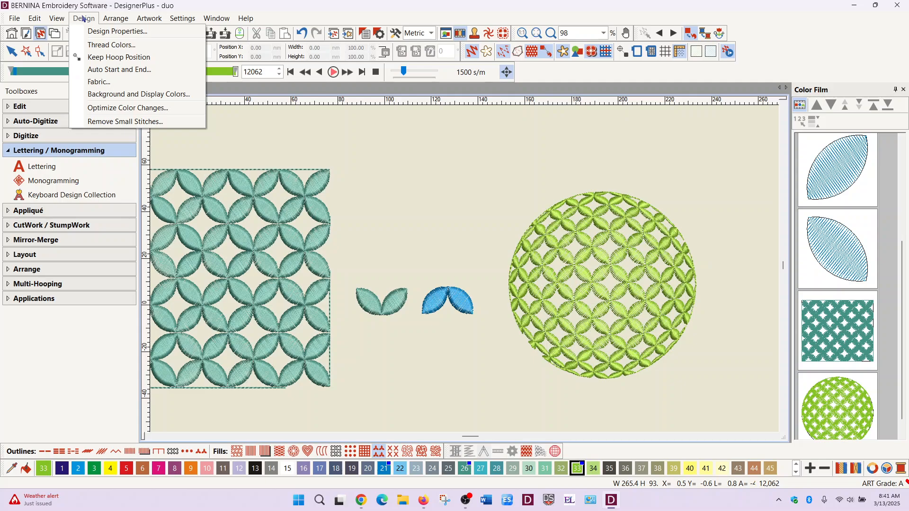
click(114, 70)
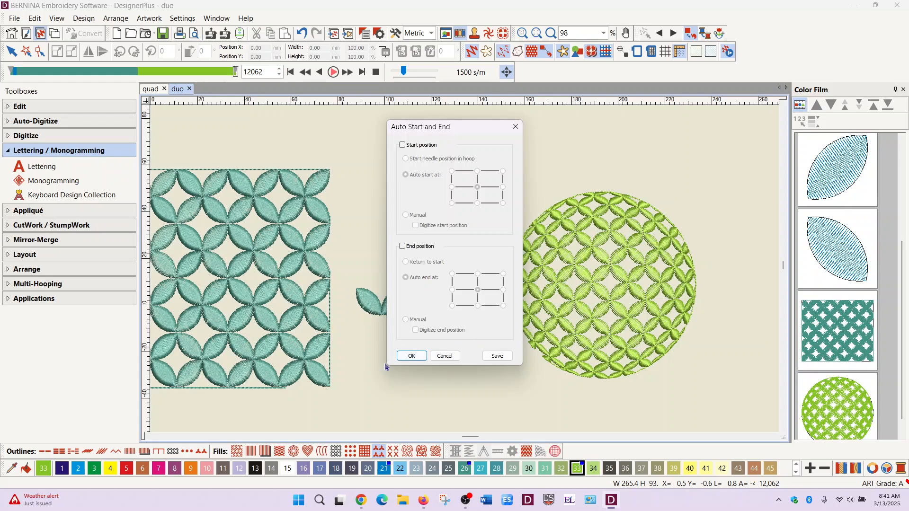
click(412, 356)
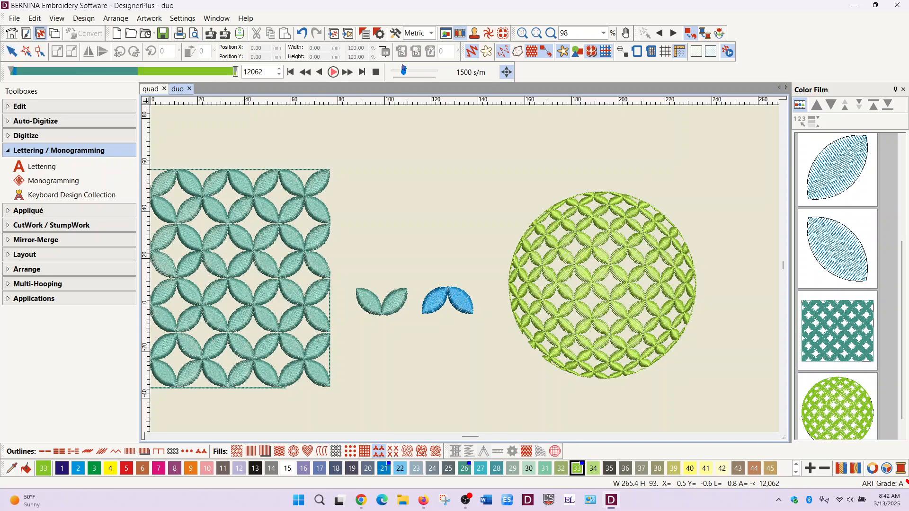
- Close the stitch player and inspect the start and end points of both teal petals in Reshape mode
click(376, 72)
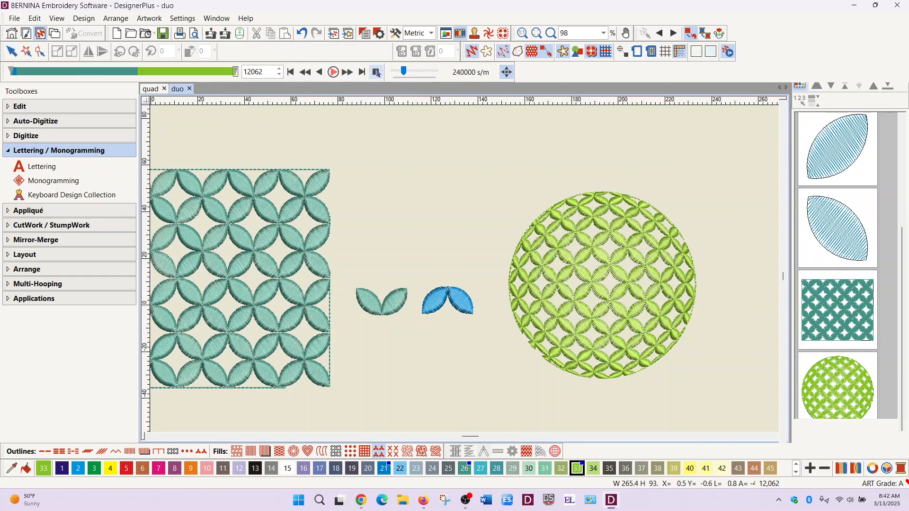
click(11, 51)
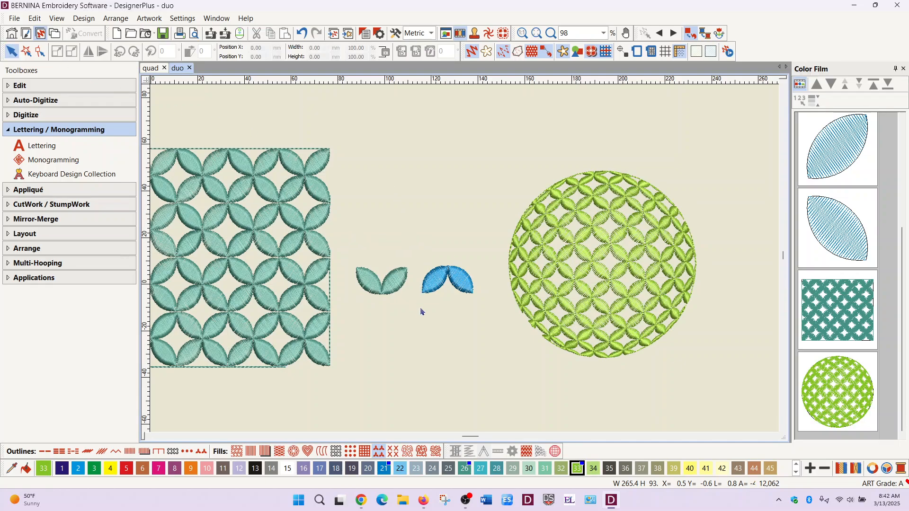
key(Tab)
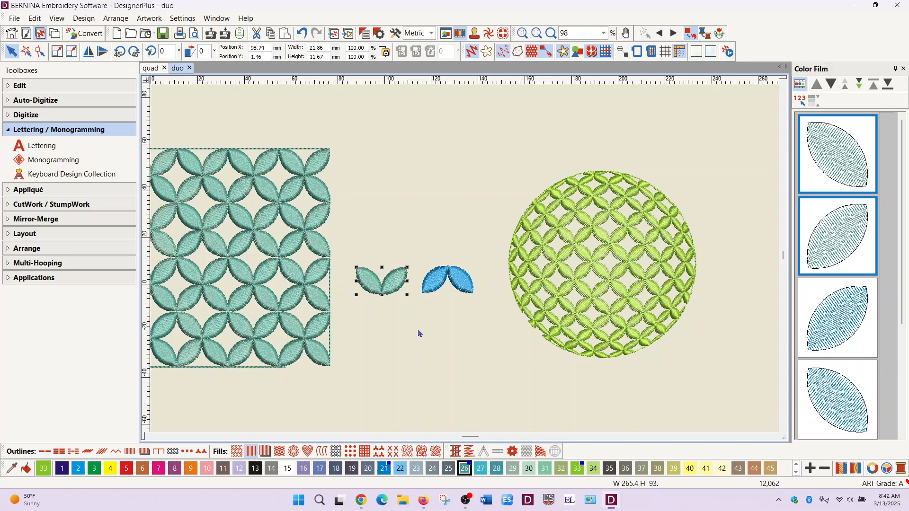
key(h)
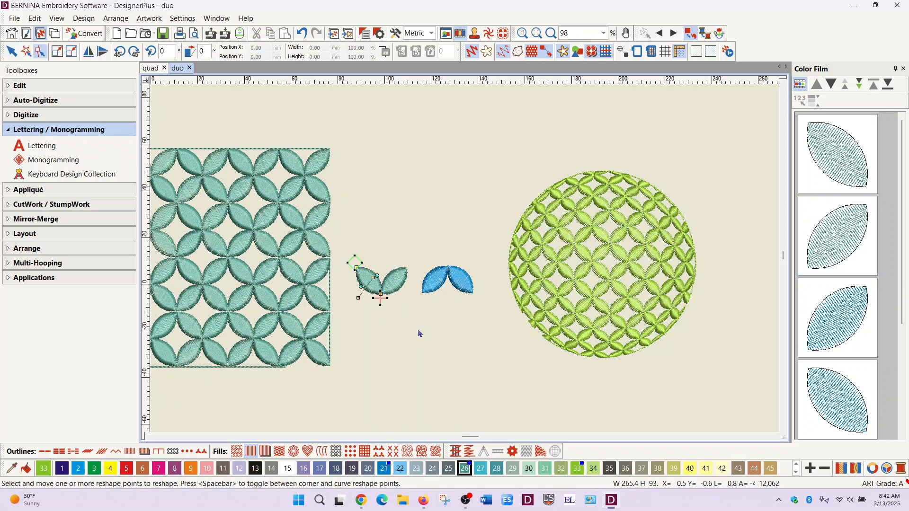
click(356, 266)
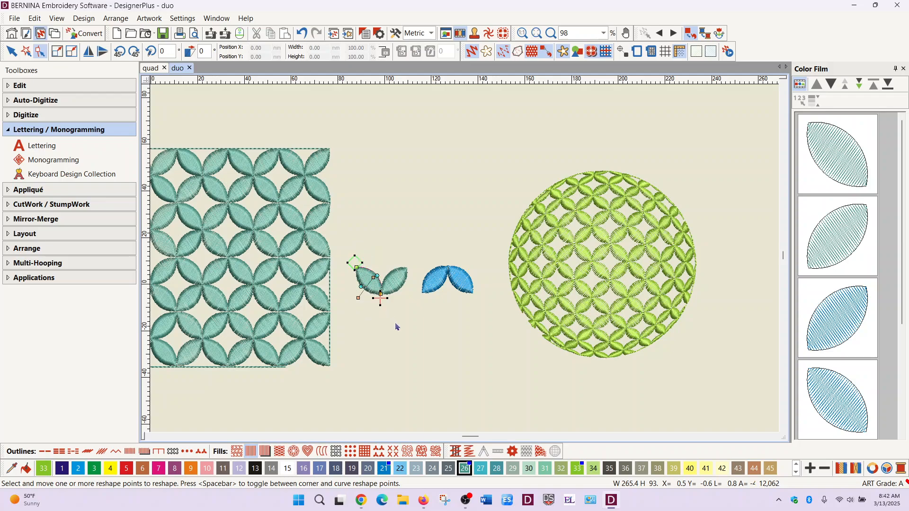
click(404, 288)
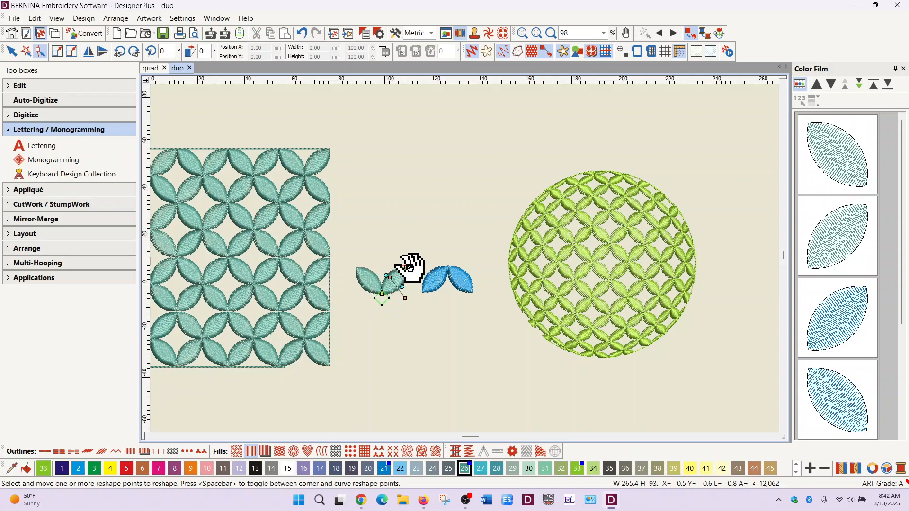
- Inspect the connector and fill stitch properties of the first teal petal without changing them
click(836, 165)
right_click(835, 165)
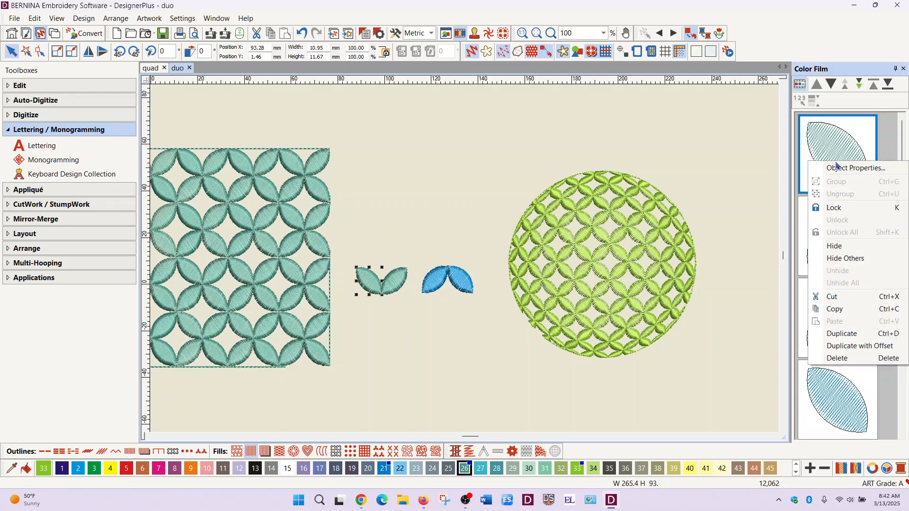
click(844, 170)
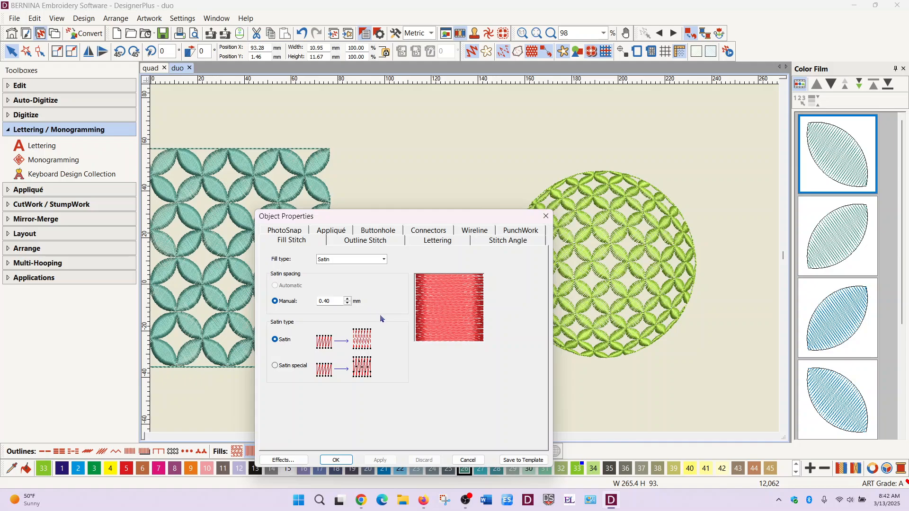
click(436, 231)
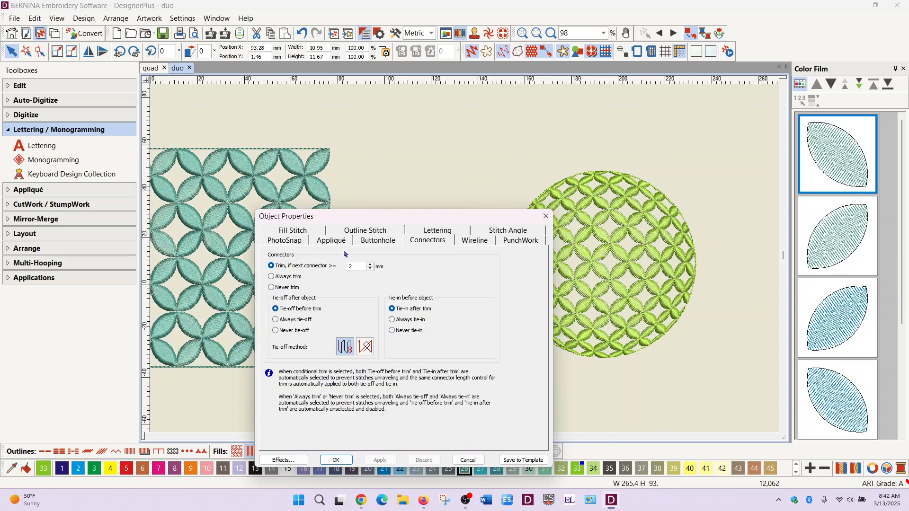
click(294, 232)
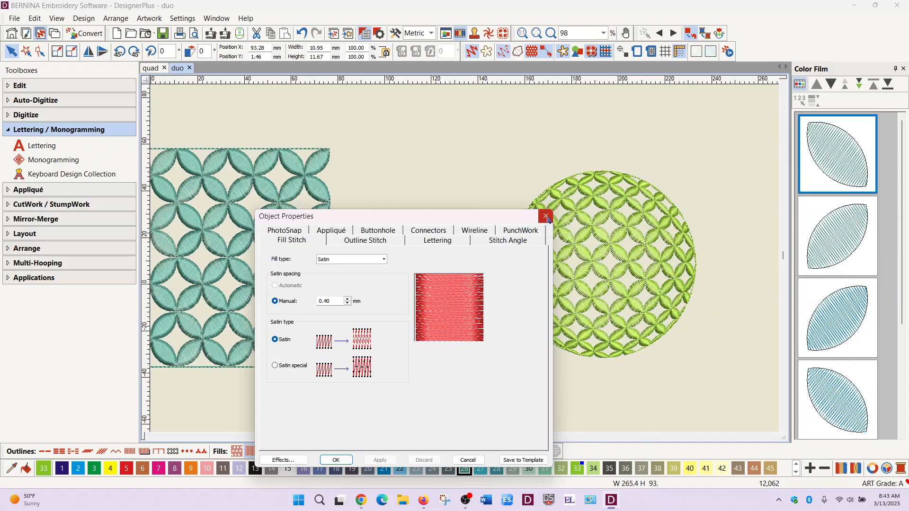
click(545, 217)
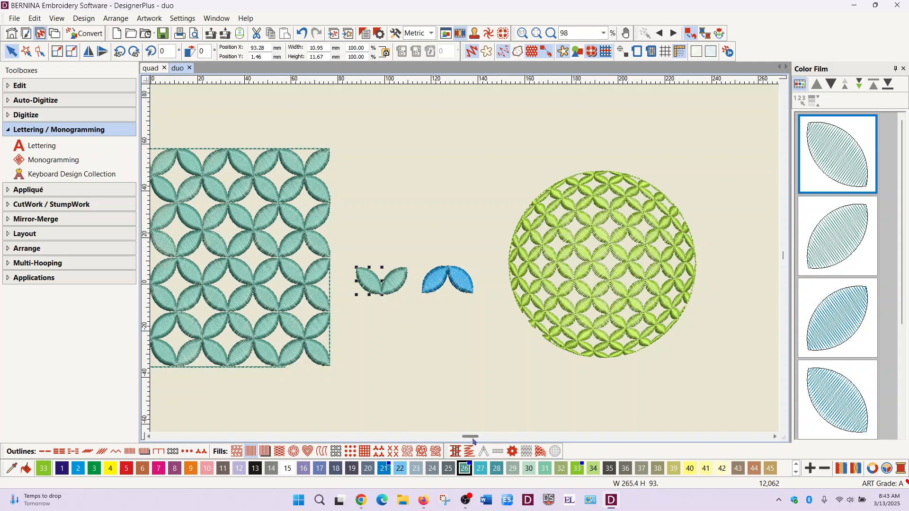
scroll(472, 440, left, 3)
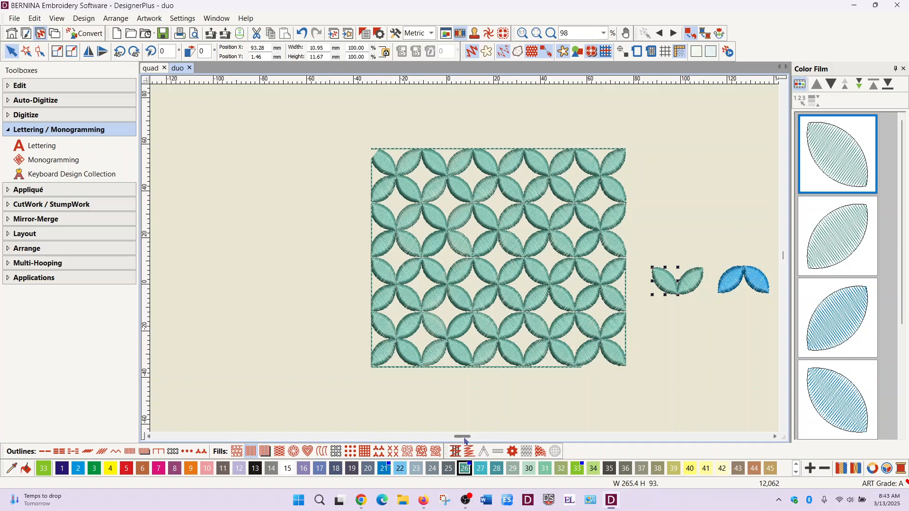
scroll(472, 441, right, 3)
drag(472, 438, 474, 438)
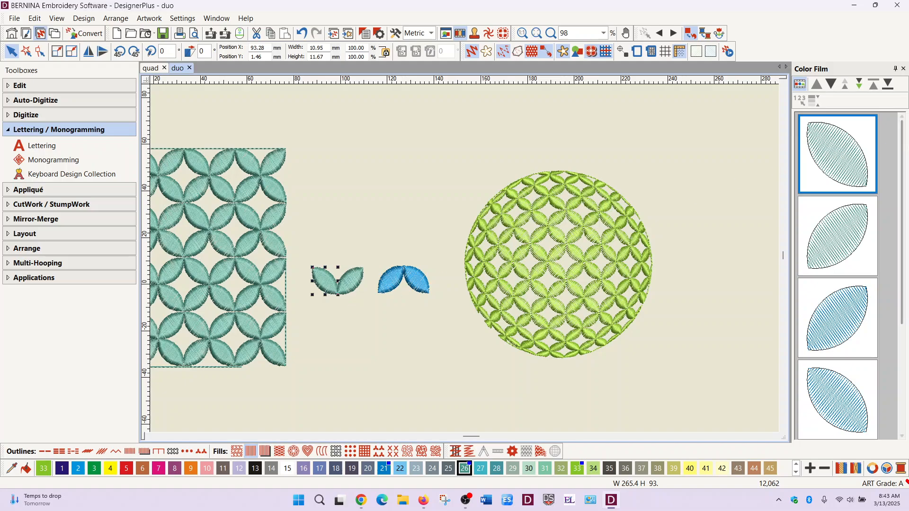
ctrl+click(855, 233)
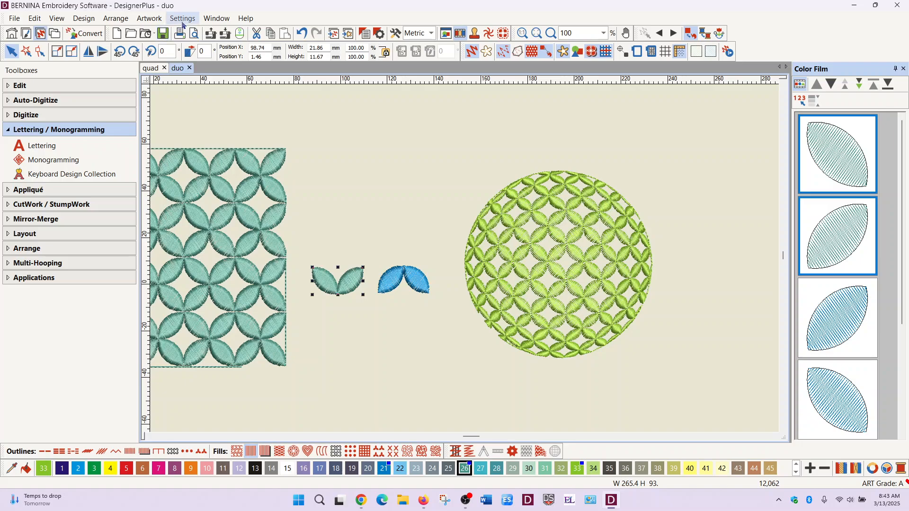
click(184, 19)
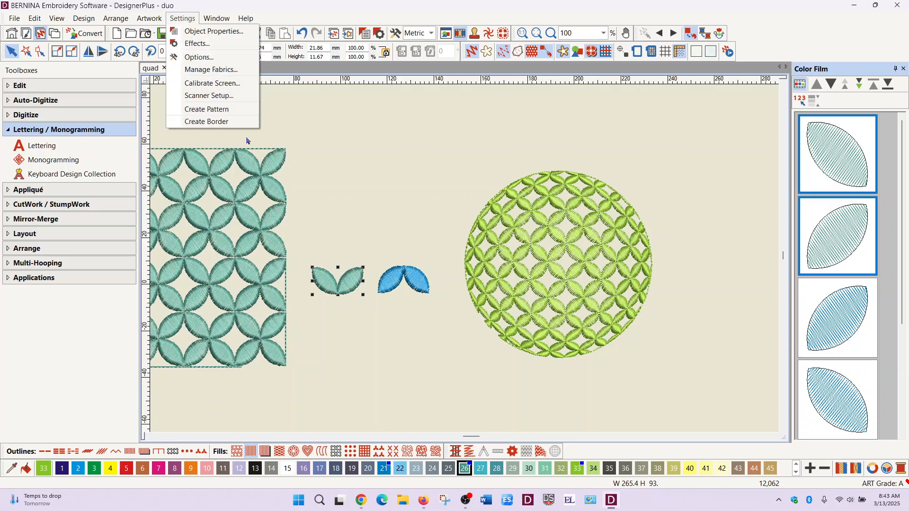
click(367, 137)
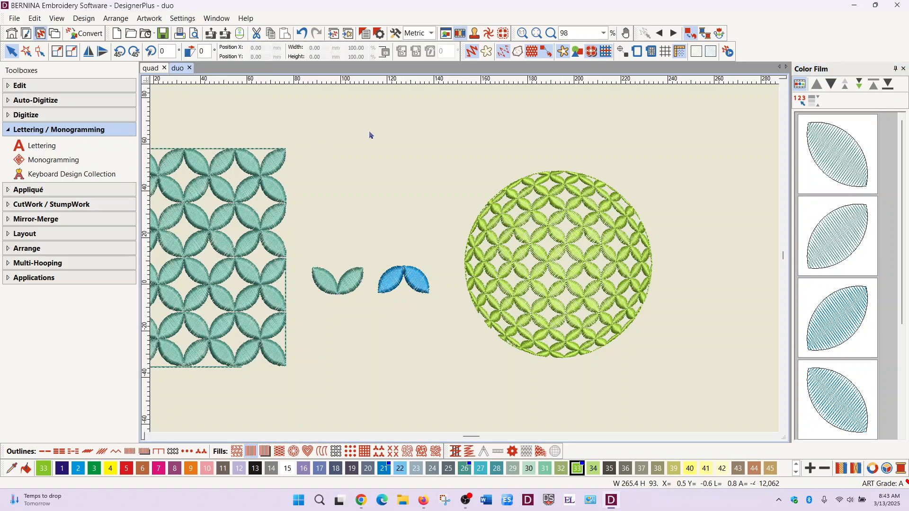
- Play the beginning of the teal rectangle's stitch-out in the stitch player and close the player
click(728, 52)
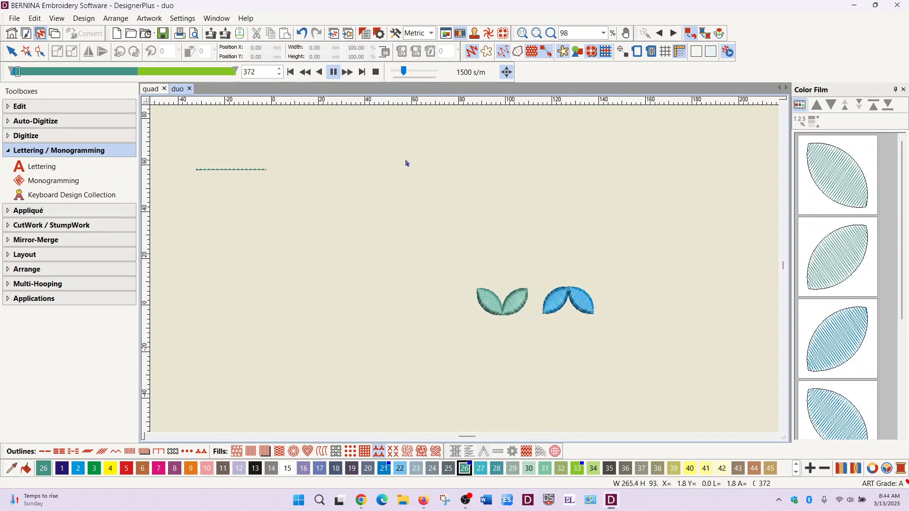
click(374, 75)
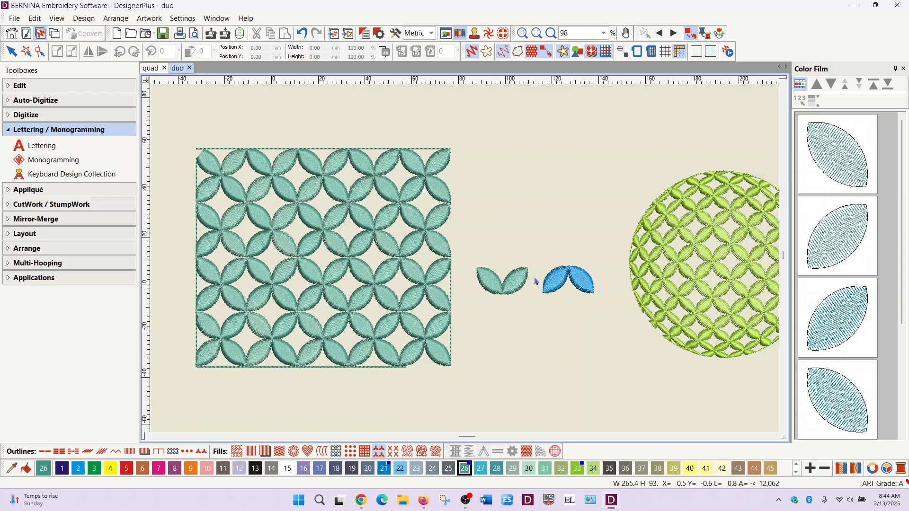
- Try to create a pattern named 1 in pattern set x from the teal petal pair, starting its reference line beside the blue petals
drag(461, 238, 542, 329)
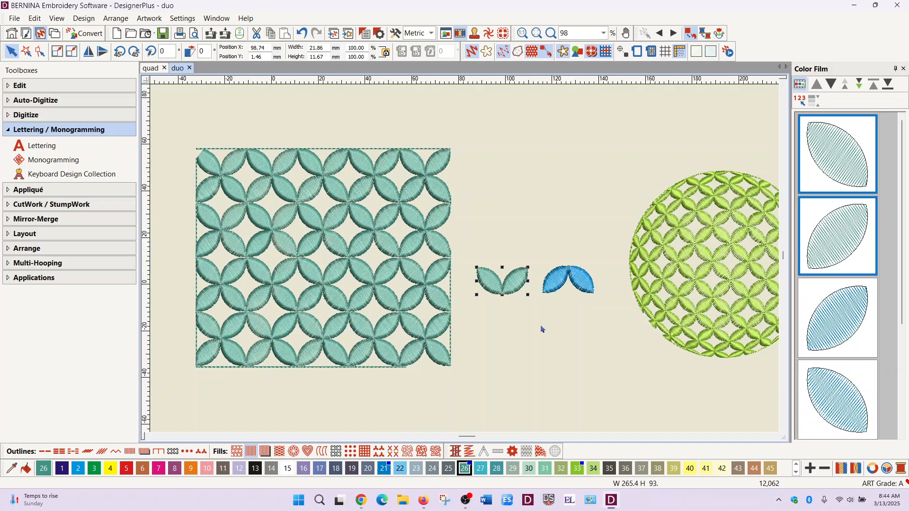
click(184, 19)
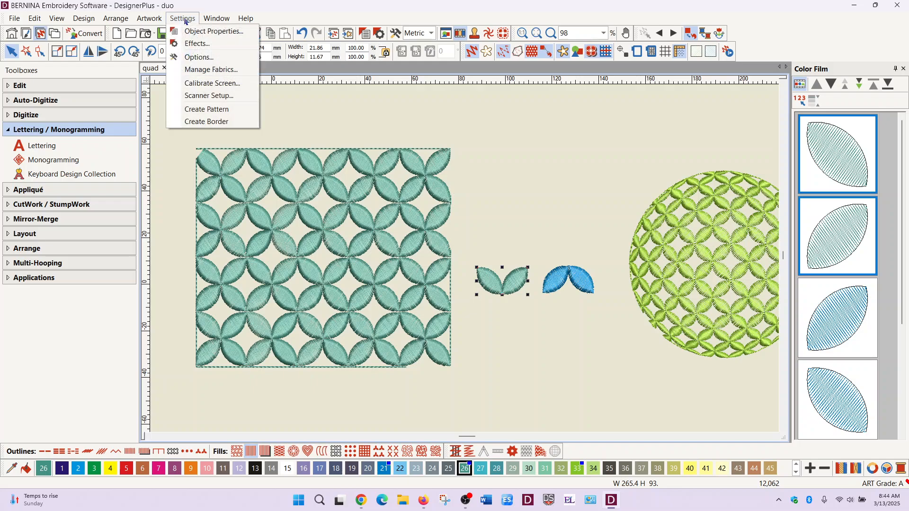
click(225, 109)
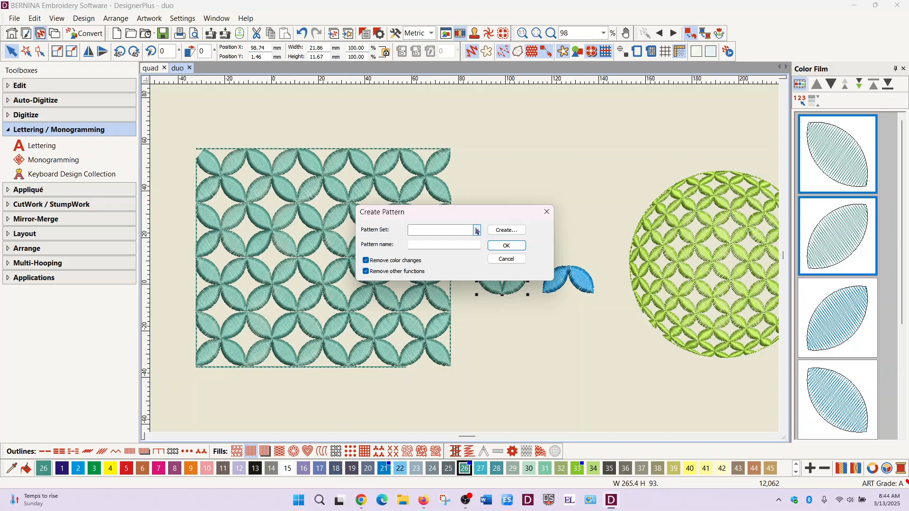
click(476, 231)
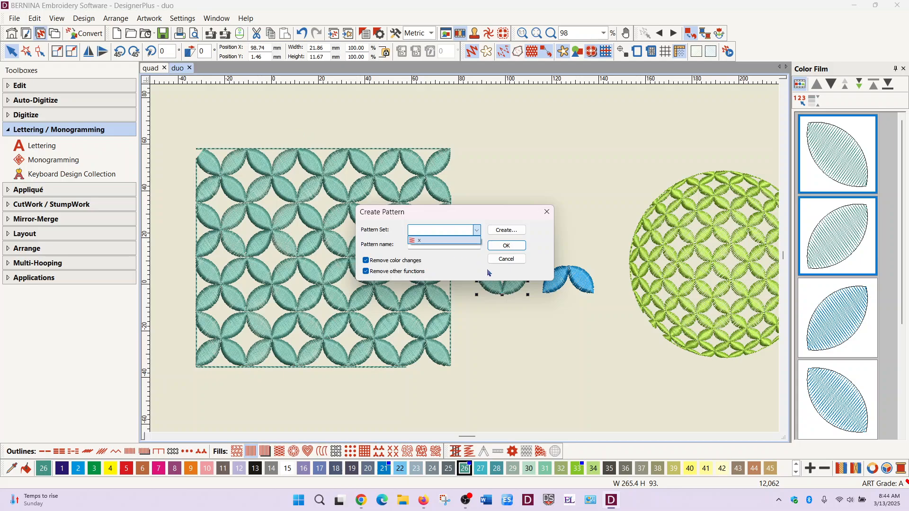
click(421, 242)
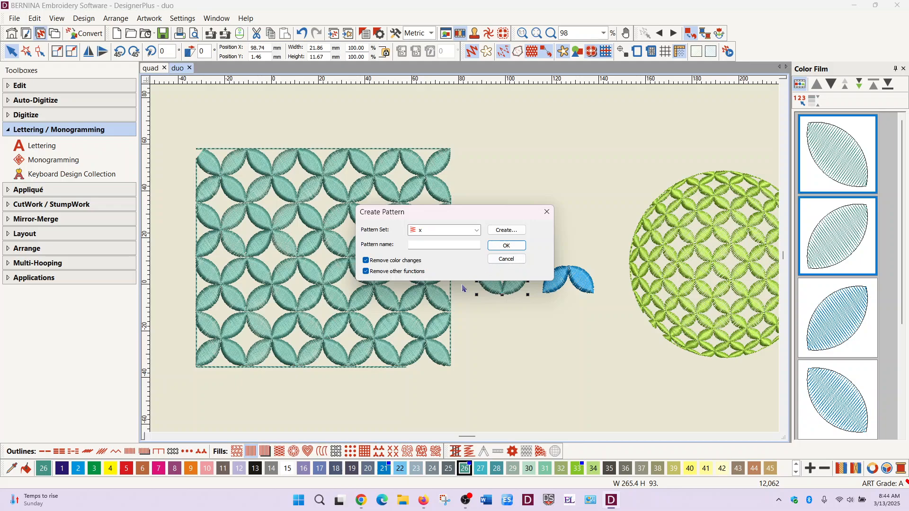
click(443, 243)
text(1)
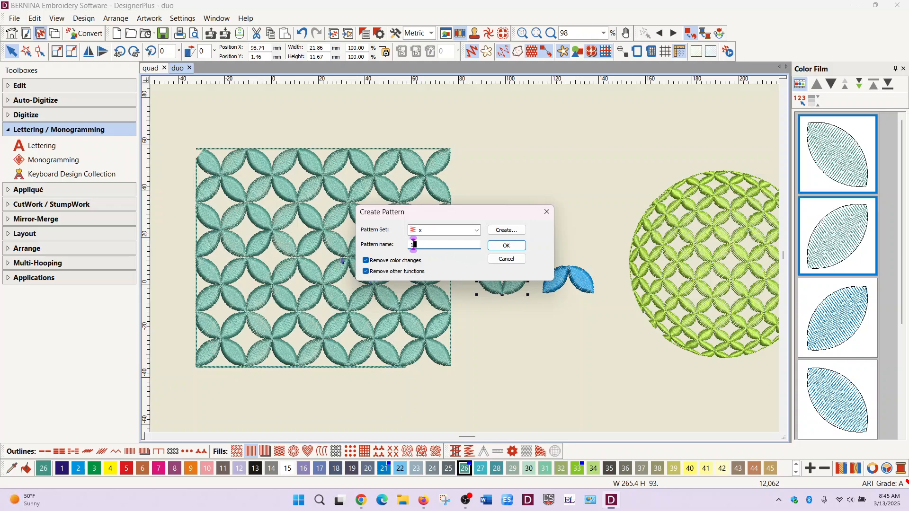
click(506, 246)
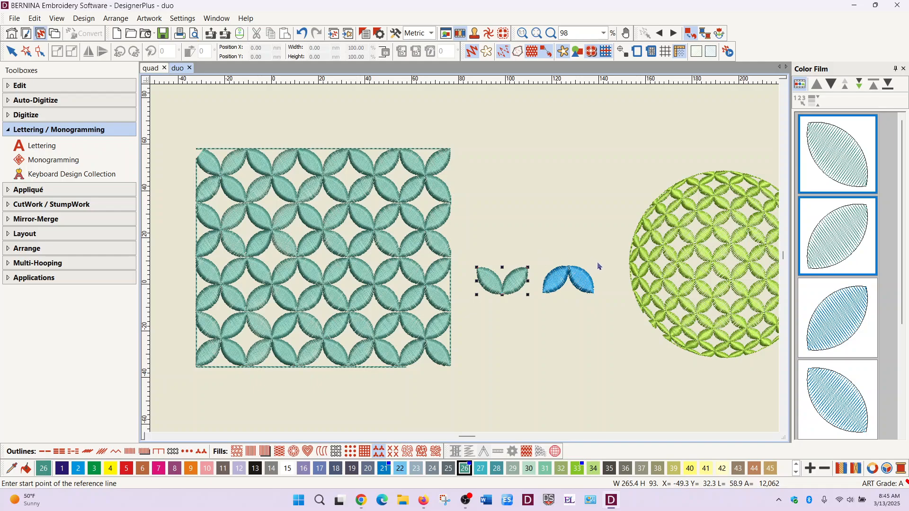
click(599, 278)
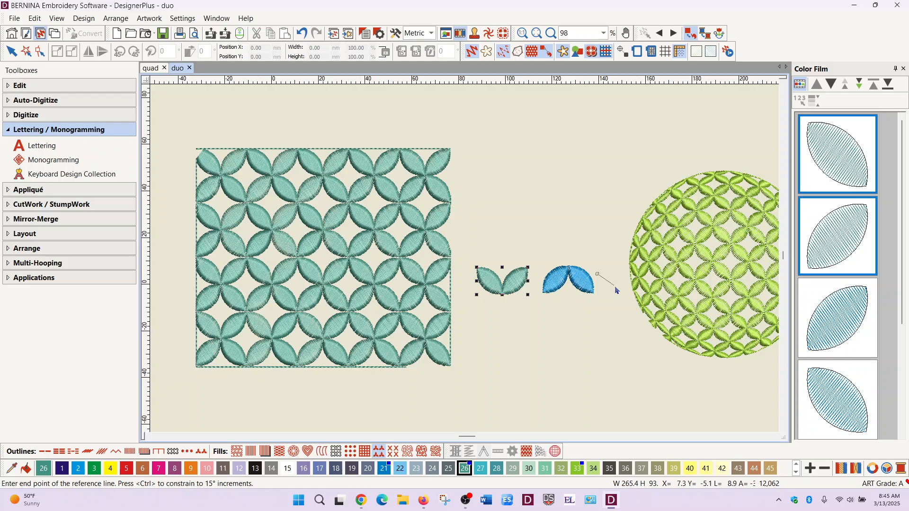
key(Escape)
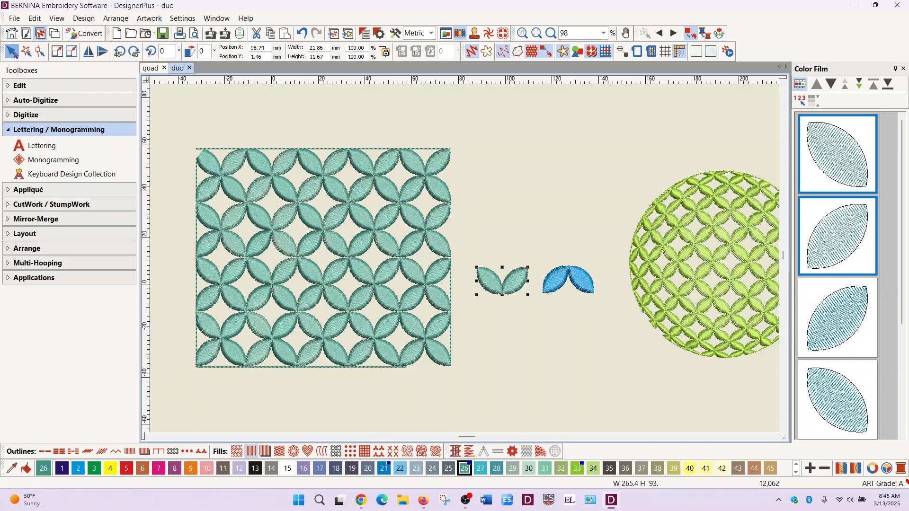
- Review the teal rectangle's fill stitch properties, including both alternating patterns, their sizes and the column and row spacing
drag(534, 241, 605, 304)
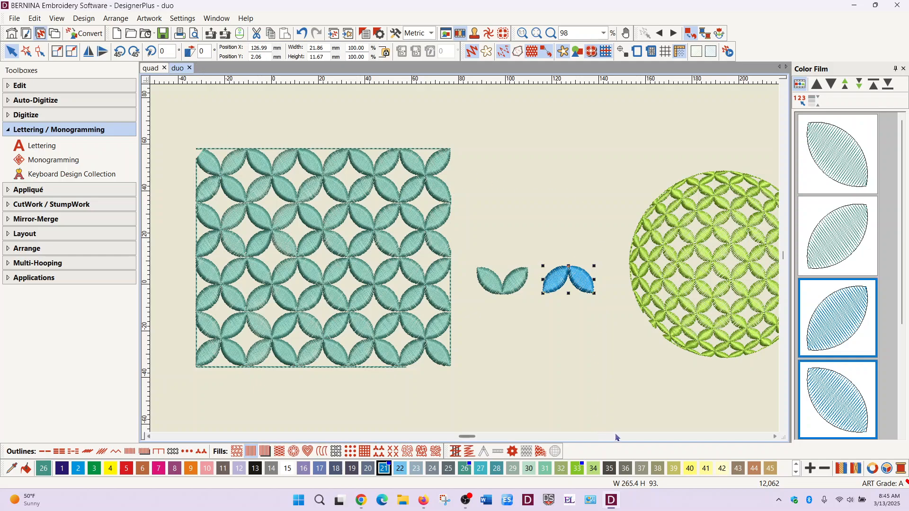
click(343, 240)
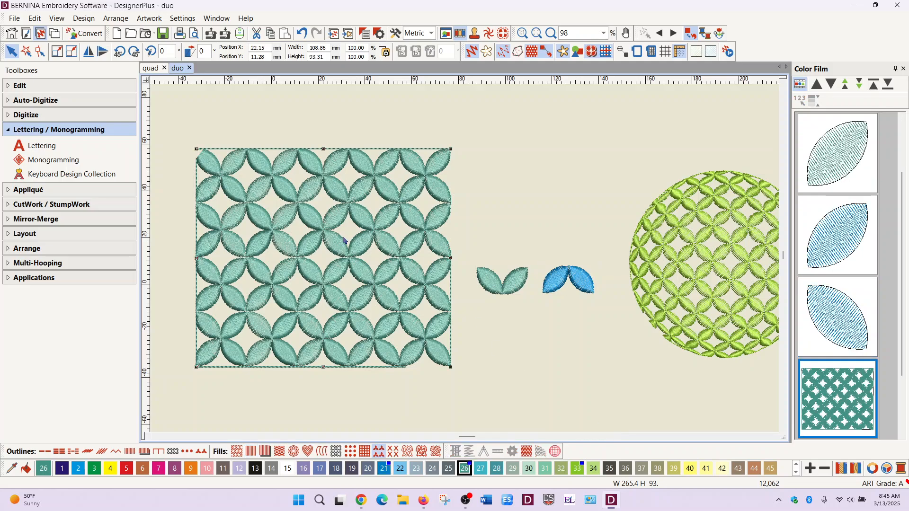
right_click(344, 240)
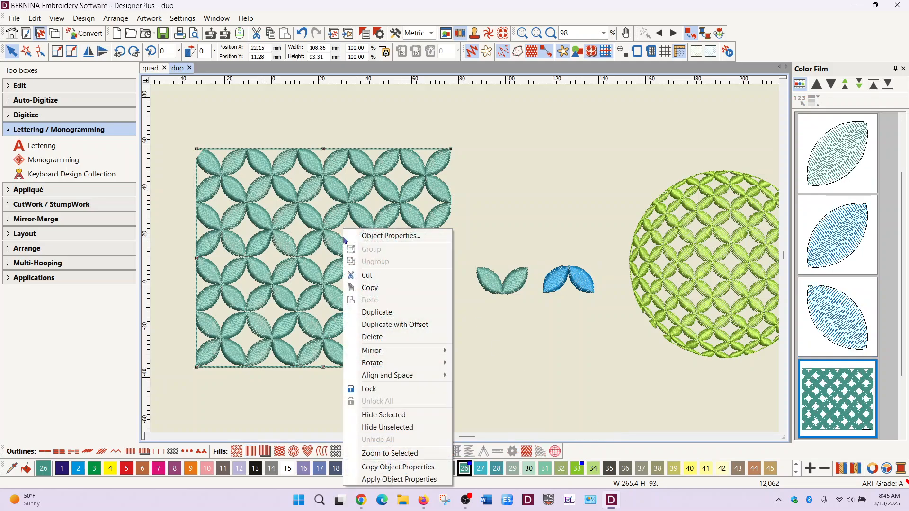
click(389, 237)
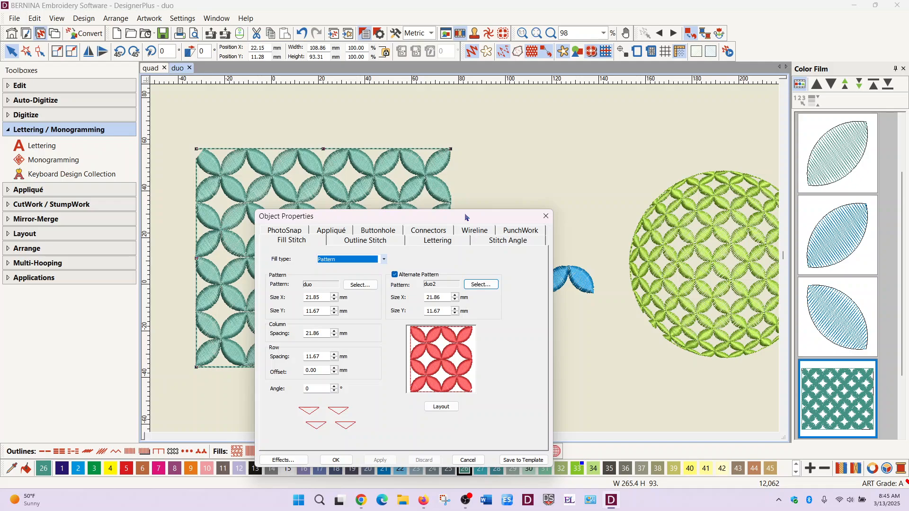
drag(466, 217, 669, 120)
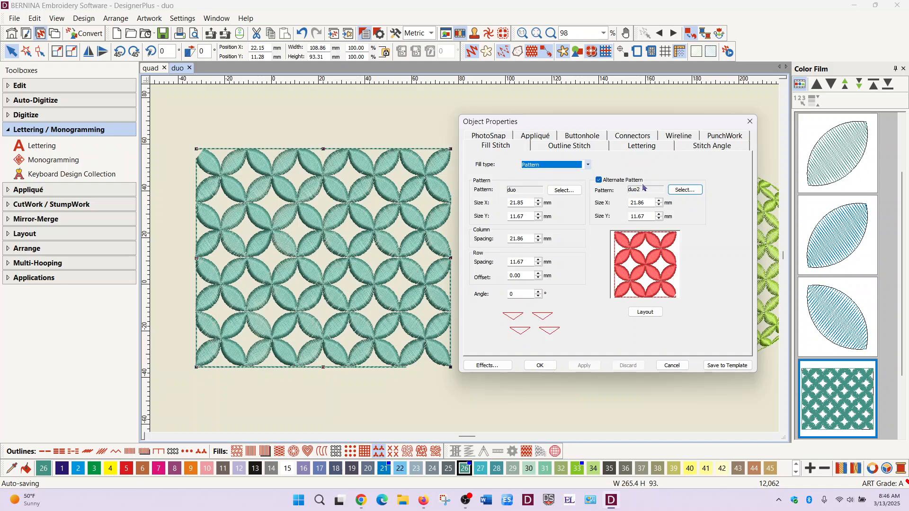
drag(667, 122, 382, 157)
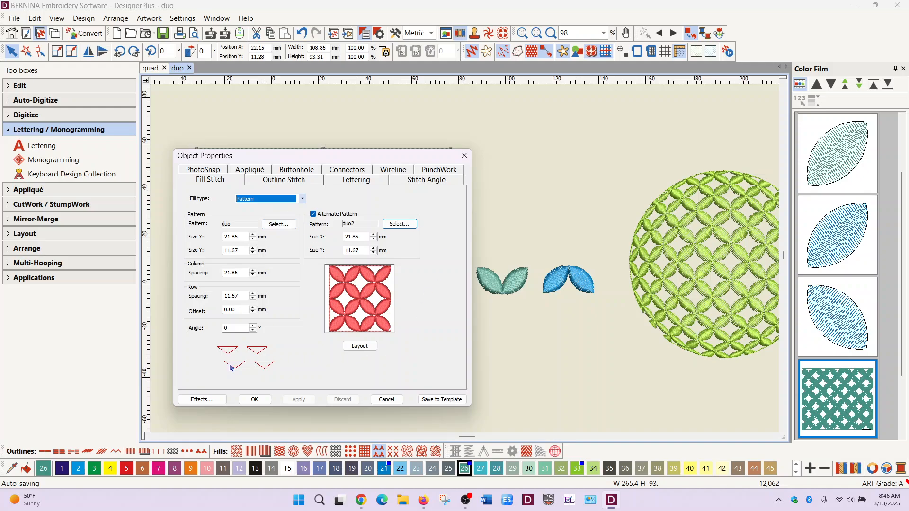
click(254, 400)
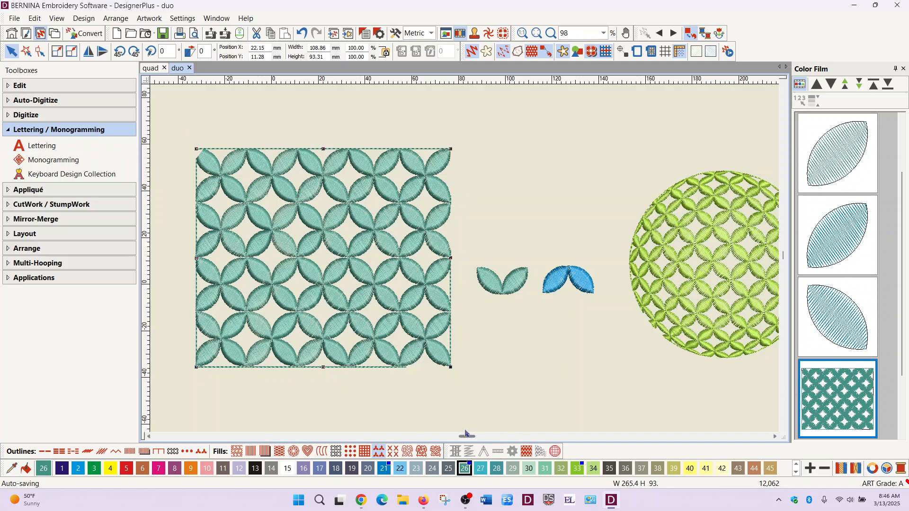
- Digitize a tall rectangle about 73 × 134 mm with the current pattern fill in the empty area beside the teal rectangle
drag(469, 438, 461, 438)
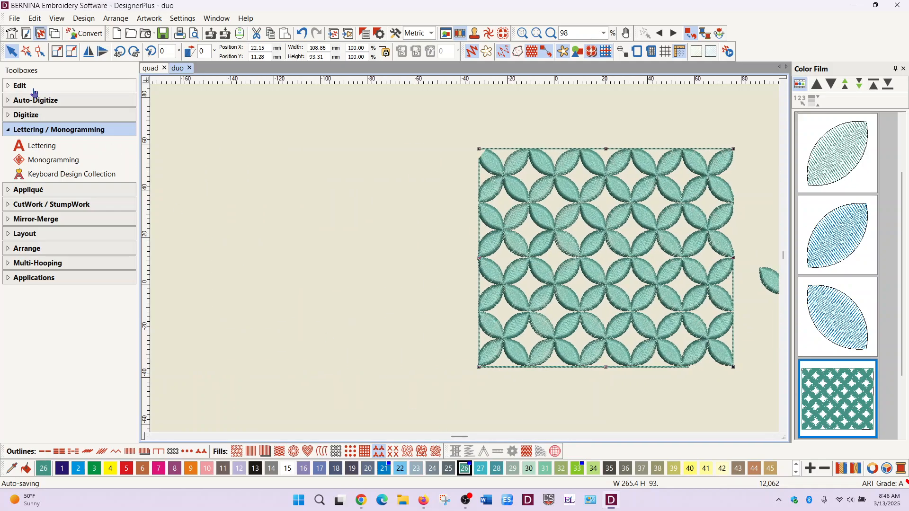
click(34, 118)
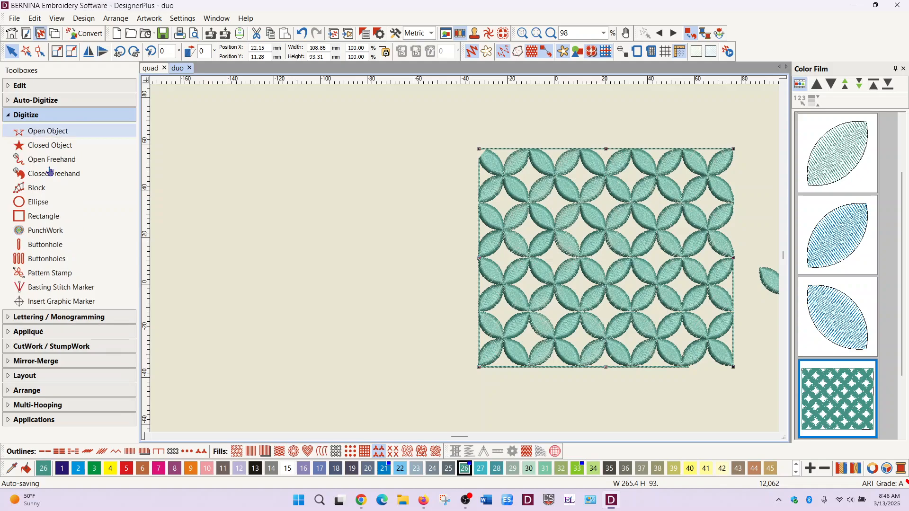
click(55, 216)
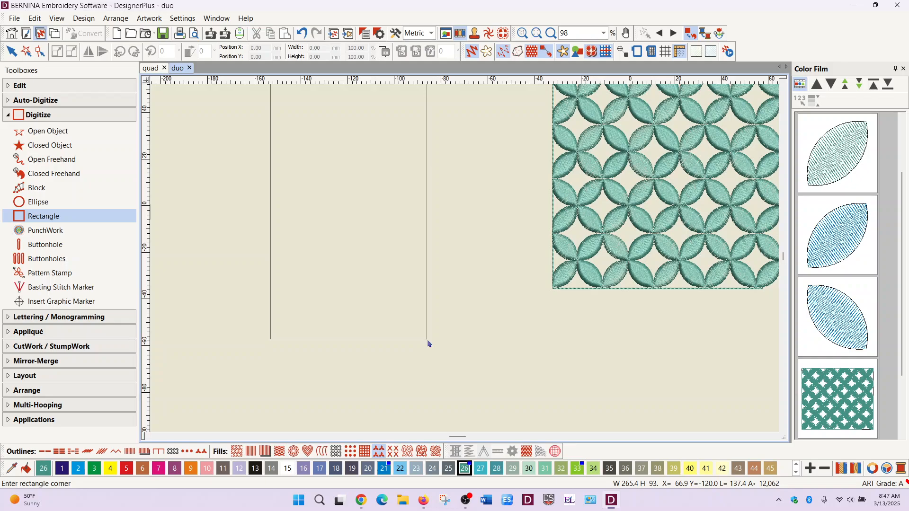
click(442, 374)
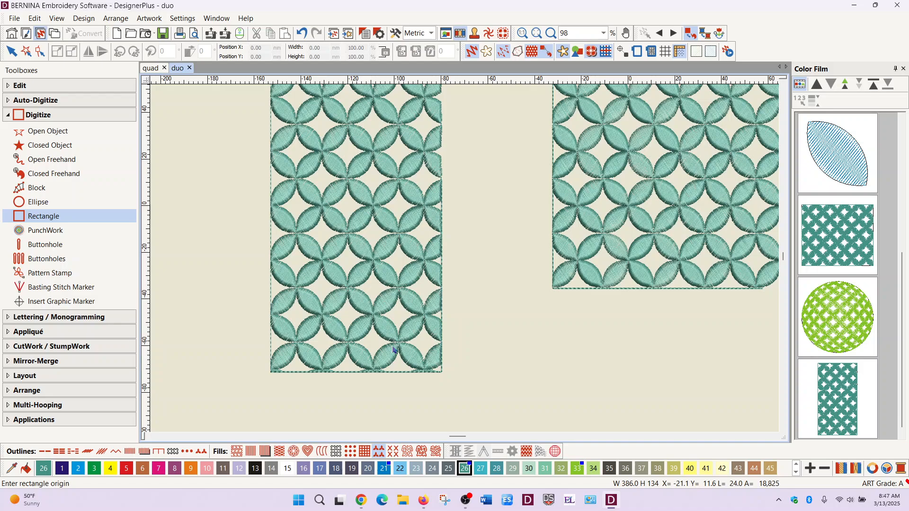
- Resize the new tall rectangle to a width of 76.18 mm and a height of 133.18 mm so the petals fit its edges
key(h)
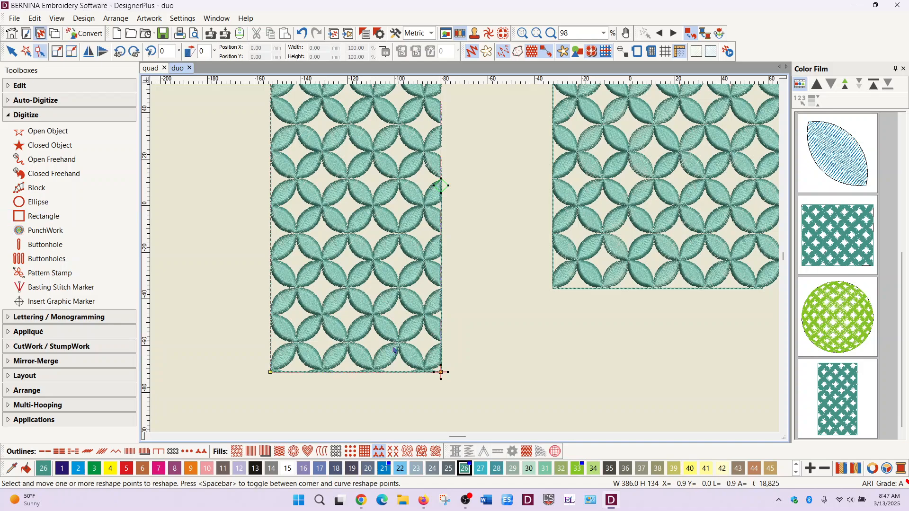
click(11, 53)
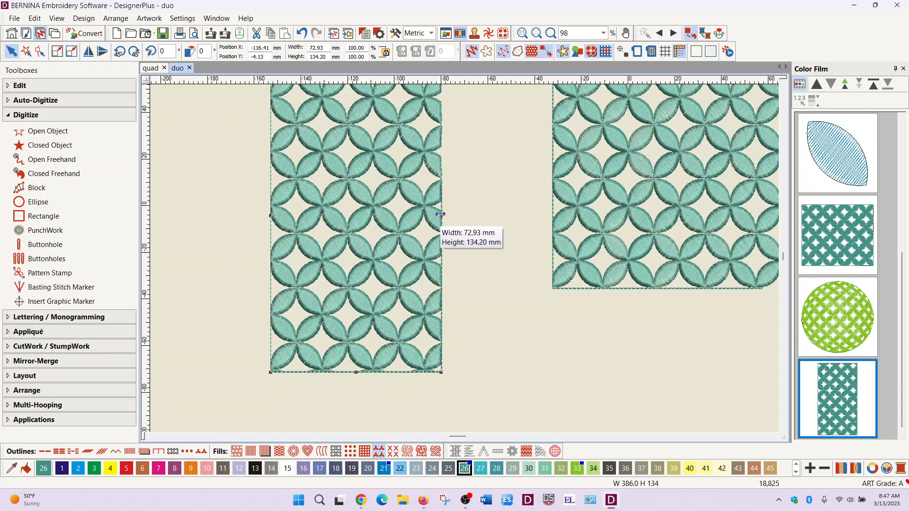
mouse_move(441, 215)
mouse_down()
mouse_move(457, 216)
mouse_move(448, 215)
mouse_up()
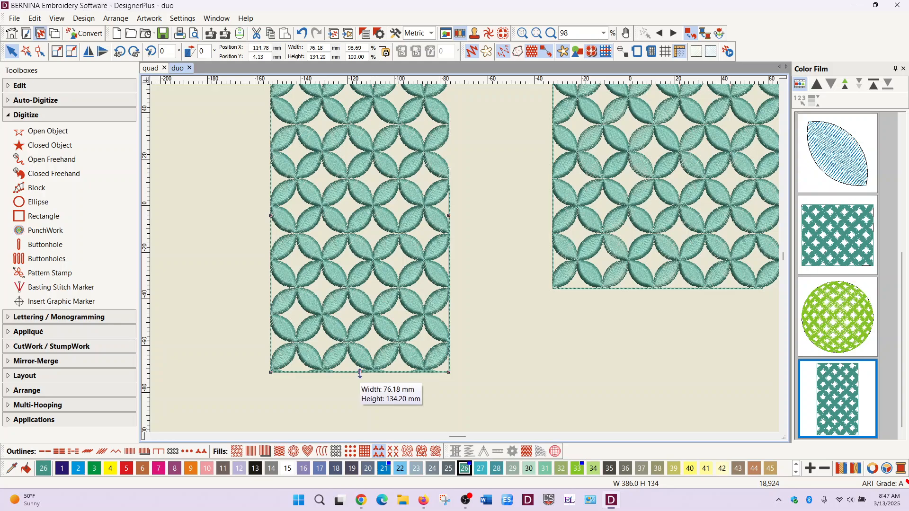
drag(360, 372, 359, 369)
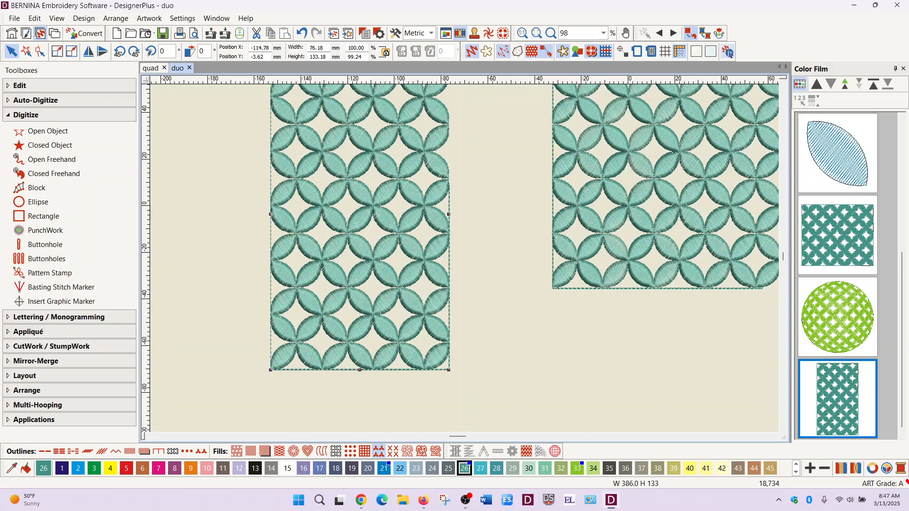
- Play the design's stitch-out in the stitch player at 38040 stitches per minute, examine the new rectangle, and close the player
click(728, 52)
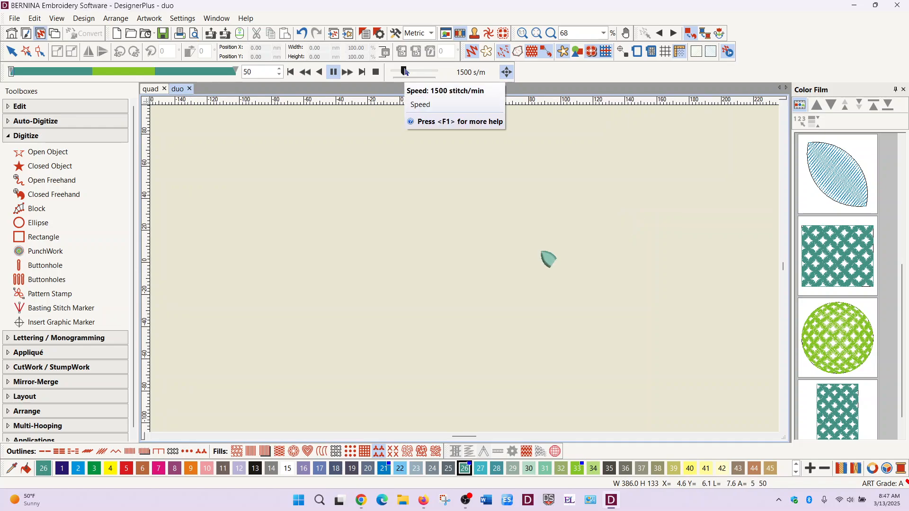
drag(405, 71, 418, 75)
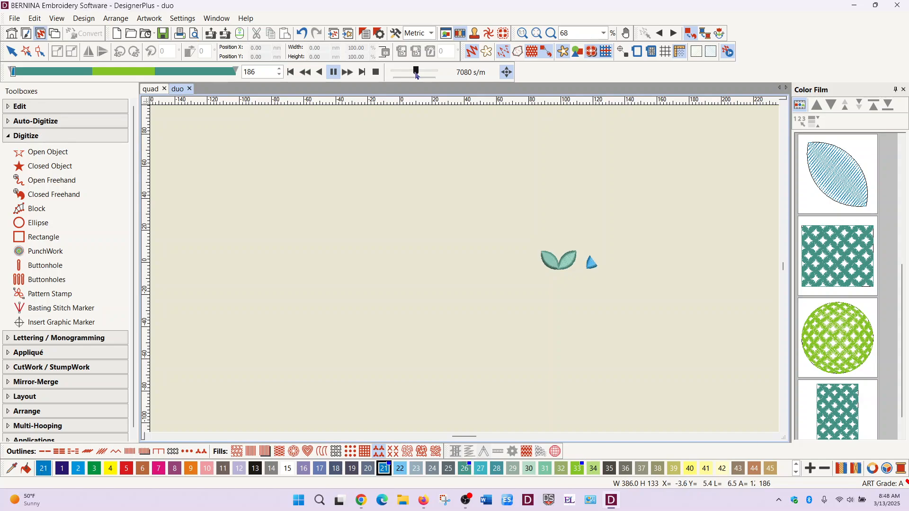
drag(416, 72, 424, 72)
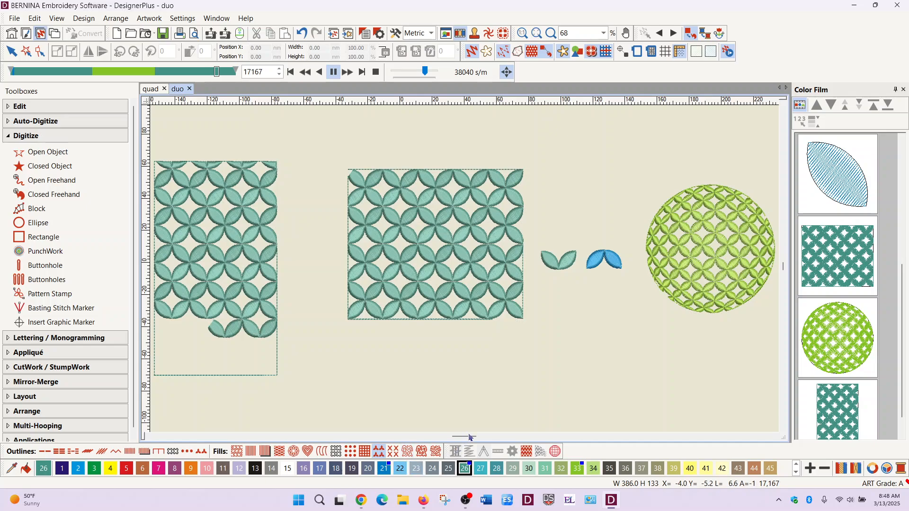
mouse_move(466, 436)
mouse_down()
mouse_move(454, 440)
mouse_move(459, 444)
mouse_up()
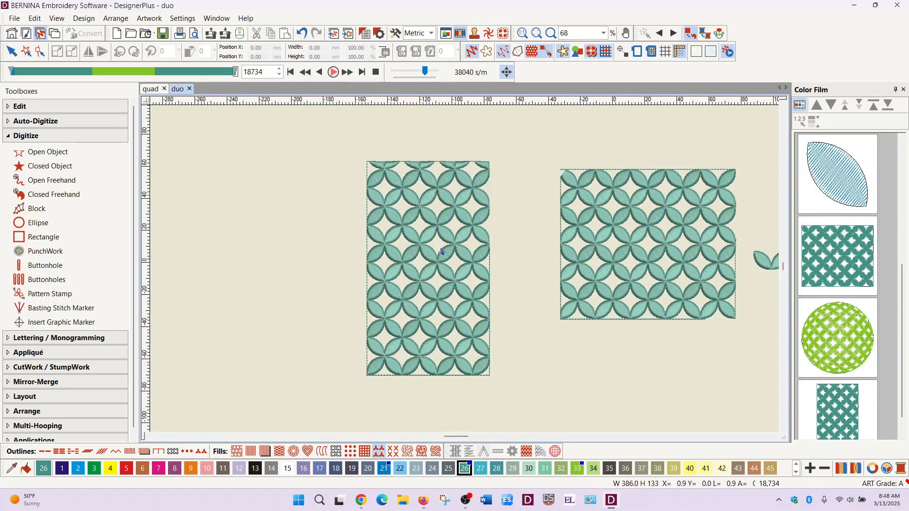
click(12, 51)
- Reshape the tall rectangle by bowing its upper edge into a curve and pulling an added corner point outward on each long side
click(442, 275)
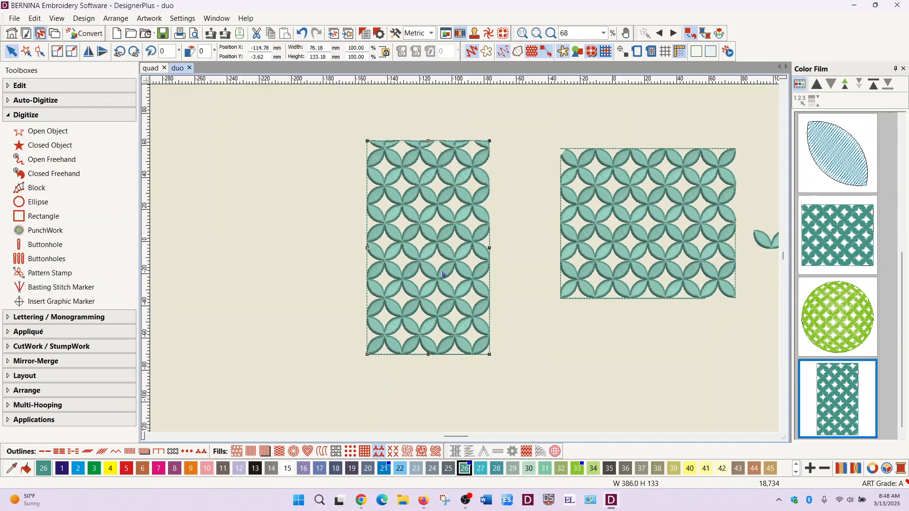
key(h)
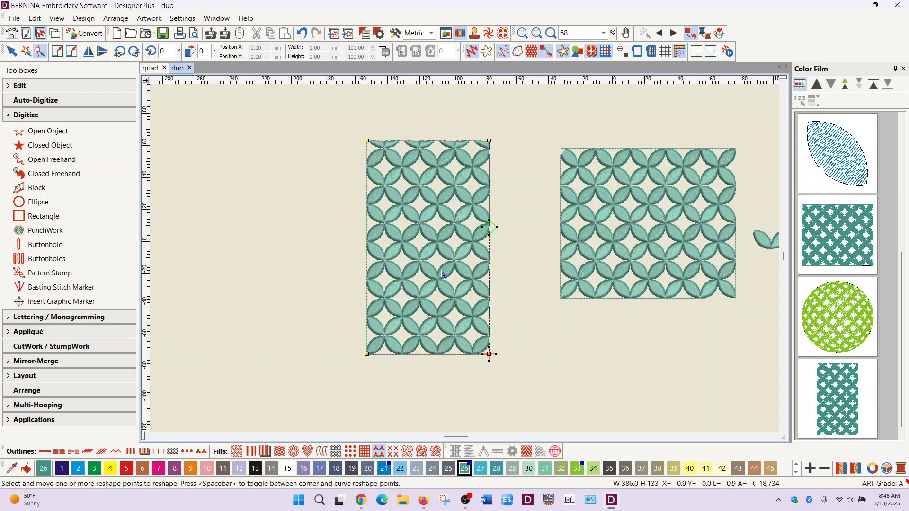
click(427, 142)
drag(427, 142, 426, 114)
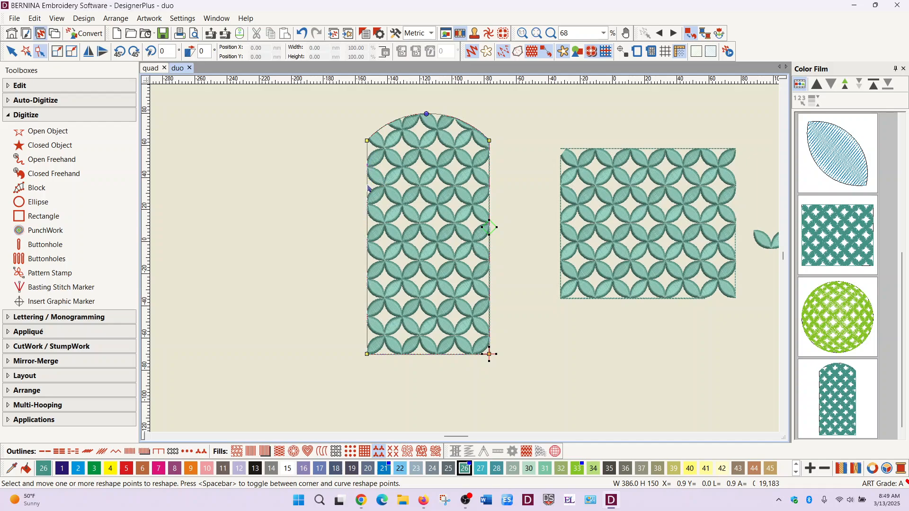
drag(366, 184, 301, 187)
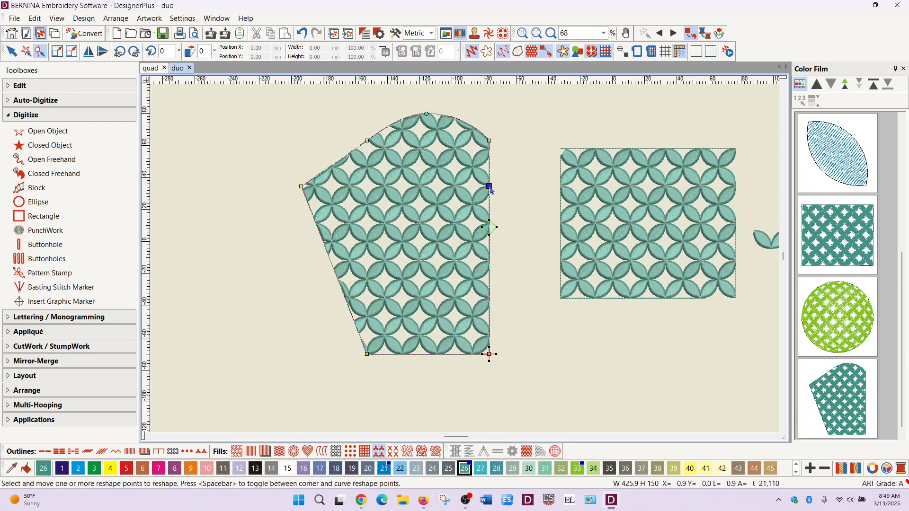
drag(490, 191, 538, 177)
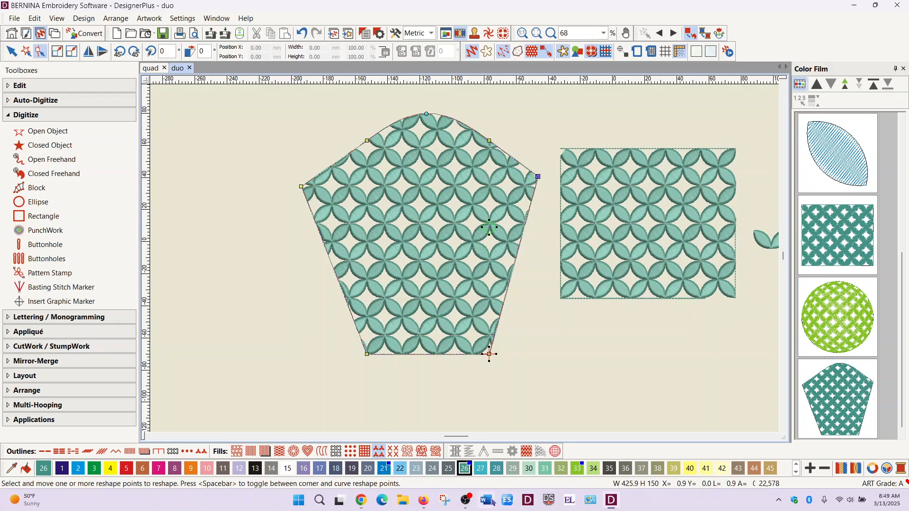
click(472, 503)
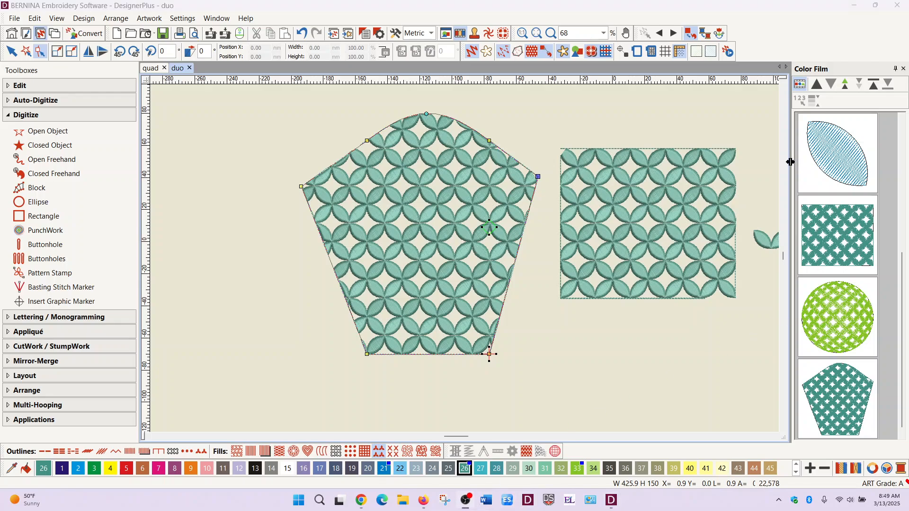